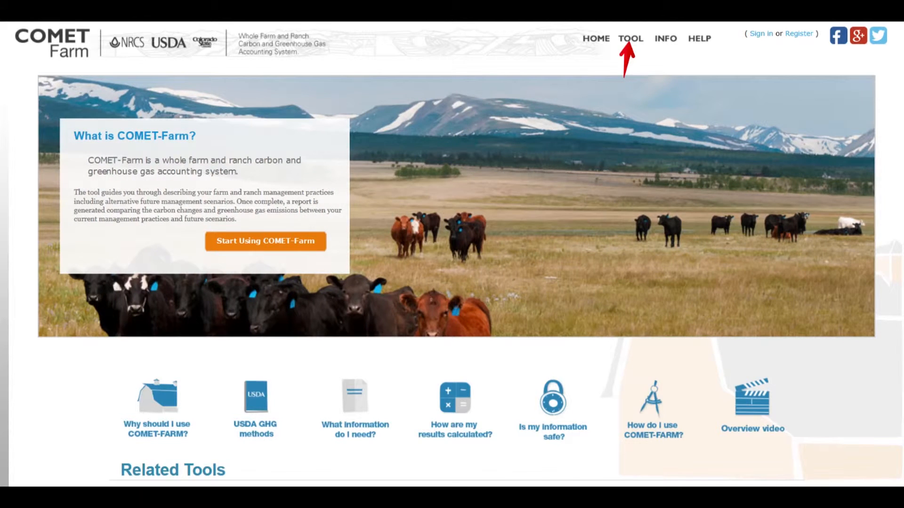
# - Start using COMET-Farm and open the new account registration form
pyautogui.click(297, 242)
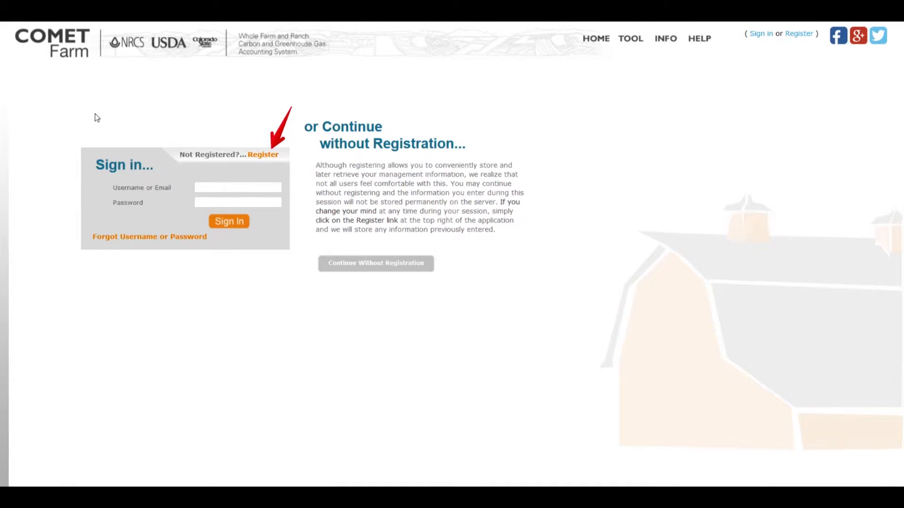
pyautogui.click(270, 157)
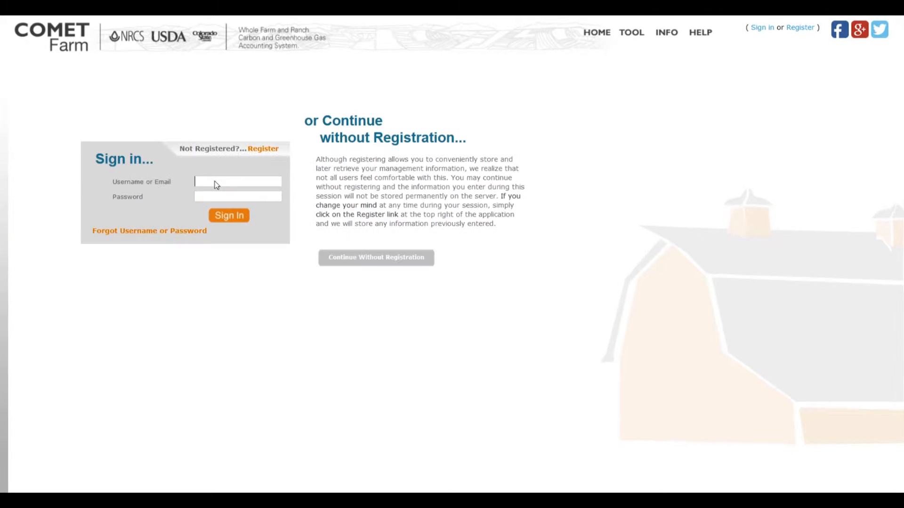
# - Sign in to COMET-Farm by entering the account's username and password
pyautogui.write('Matthew')
pyautogui.press('Tab')
pyautogui.write('••••••••••')
pyautogui.click(235, 220)
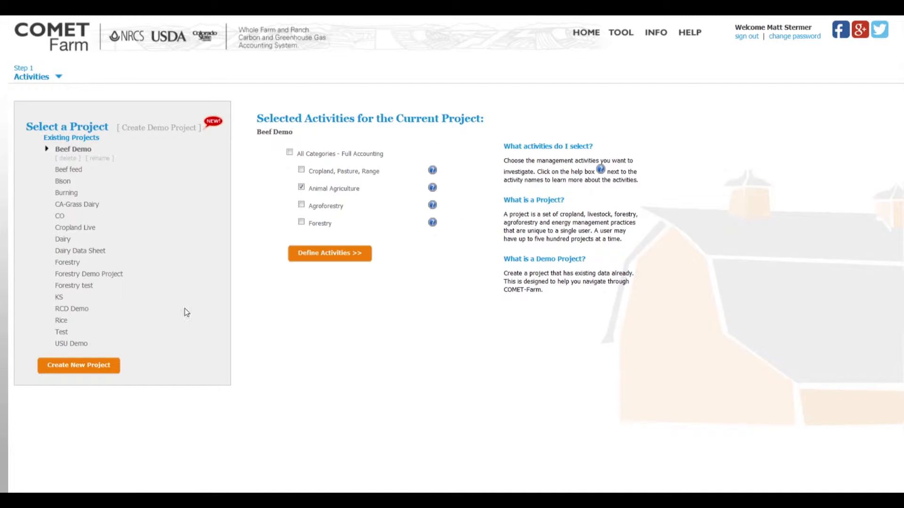
# - Create a new project named "shape file upload"
pyautogui.click(69, 369)
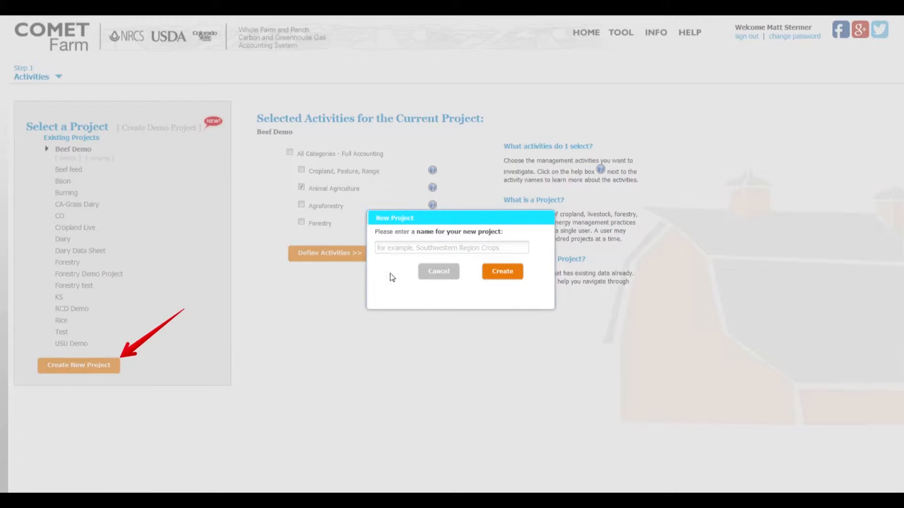
pyautogui.click(391, 246)
pyautogui.write('shape file upload')
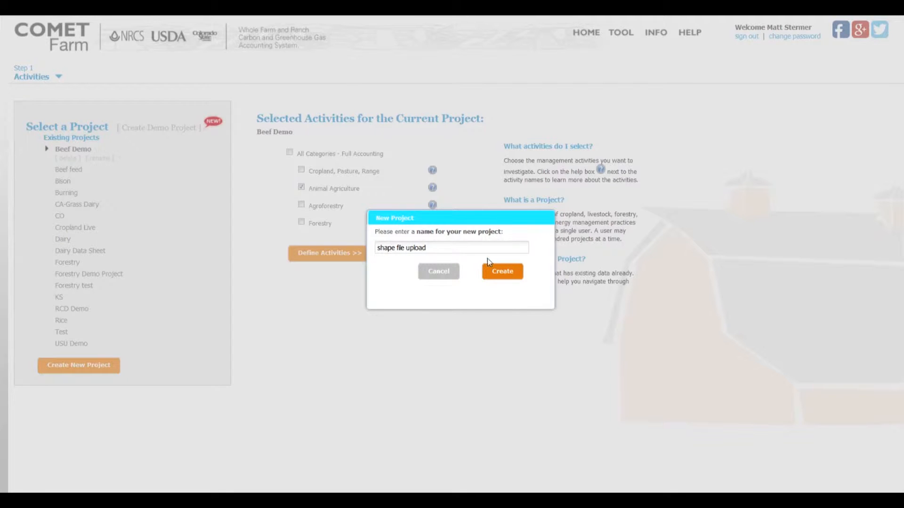
pyautogui.click(489, 266)
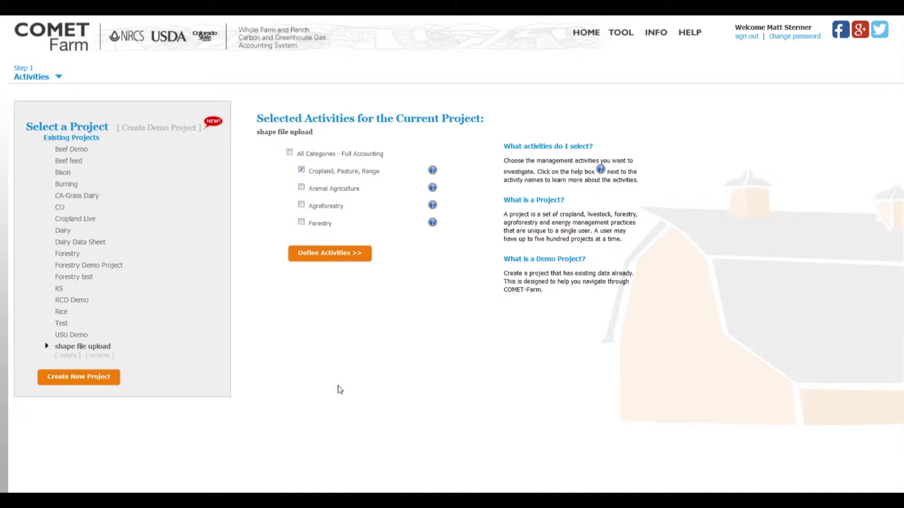
# - Proceed to the parcel map for the Cropland, Pasture, Range activity without a location search and start the ESRI shape file upload
pyautogui.click(324, 255)
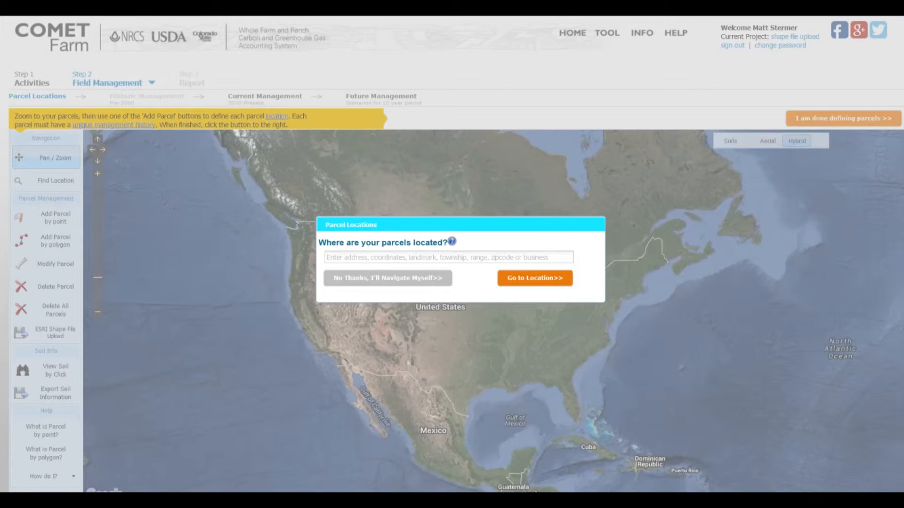
pyautogui.click(391, 284)
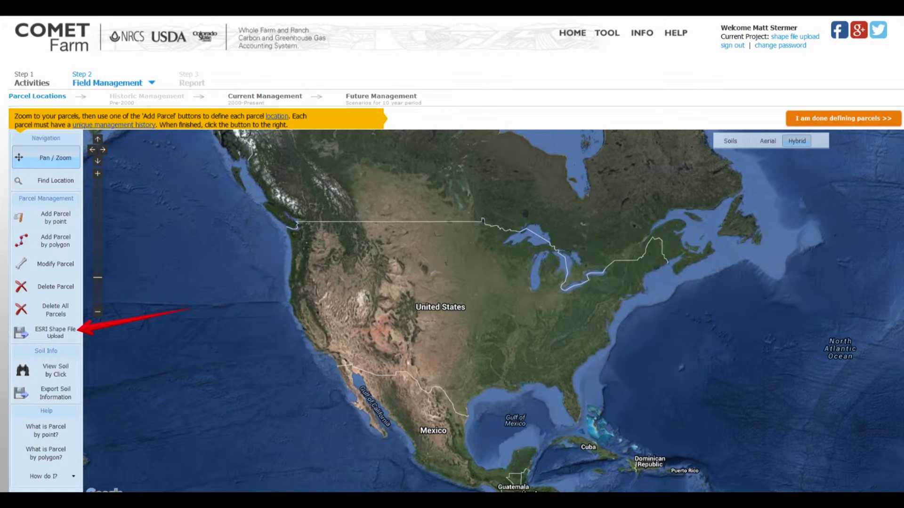
pyautogui.click(46, 333)
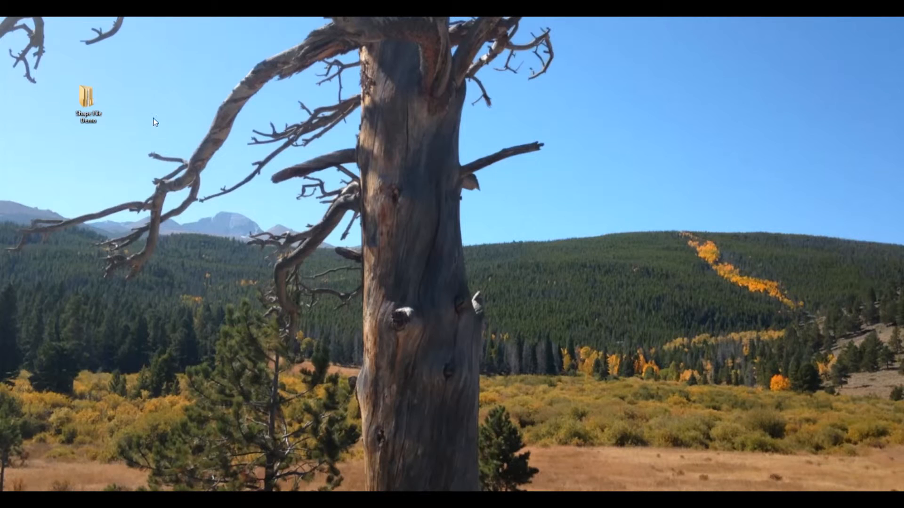
# - Switch to the desktop's Shape File Demo folder and extract the zipped iowa_farm file to the suggested iowa_farm folder
pyautogui.doubleClick(88, 99)
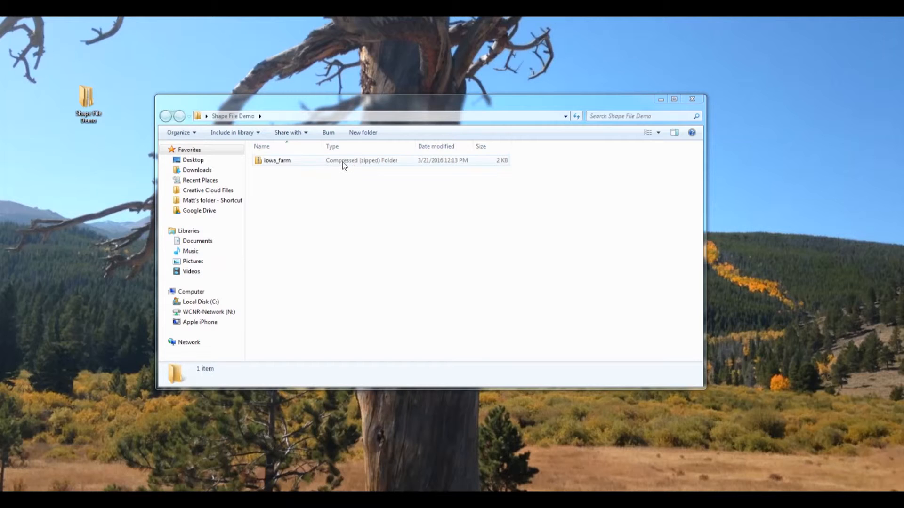
pyautogui.rightClick(283, 161)
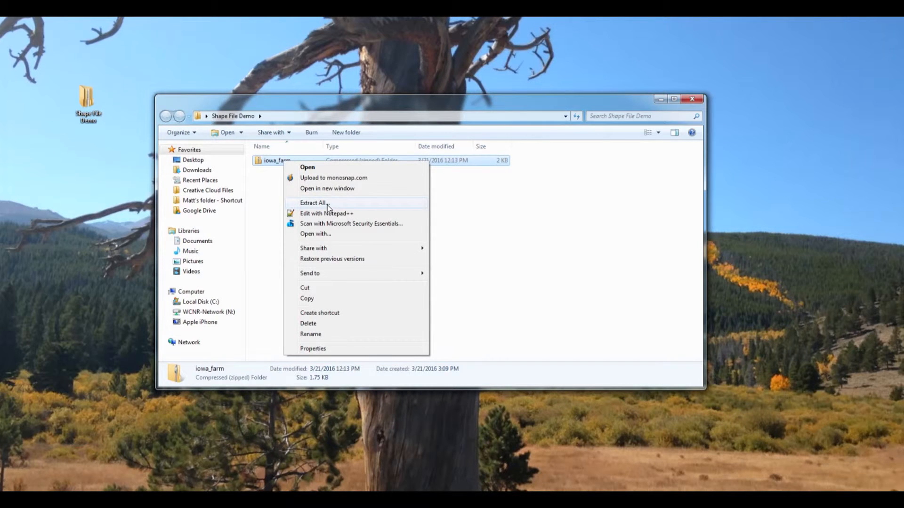
pyautogui.click(326, 204)
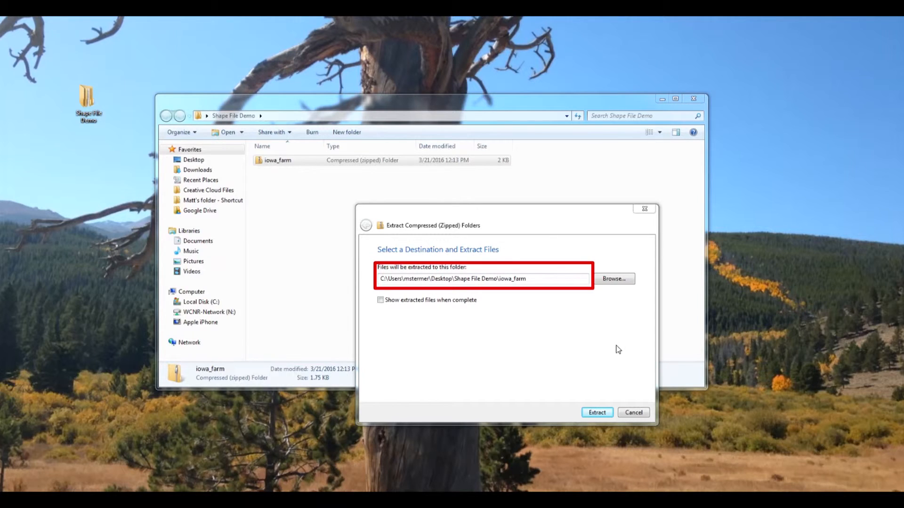
pyautogui.click(597, 413)
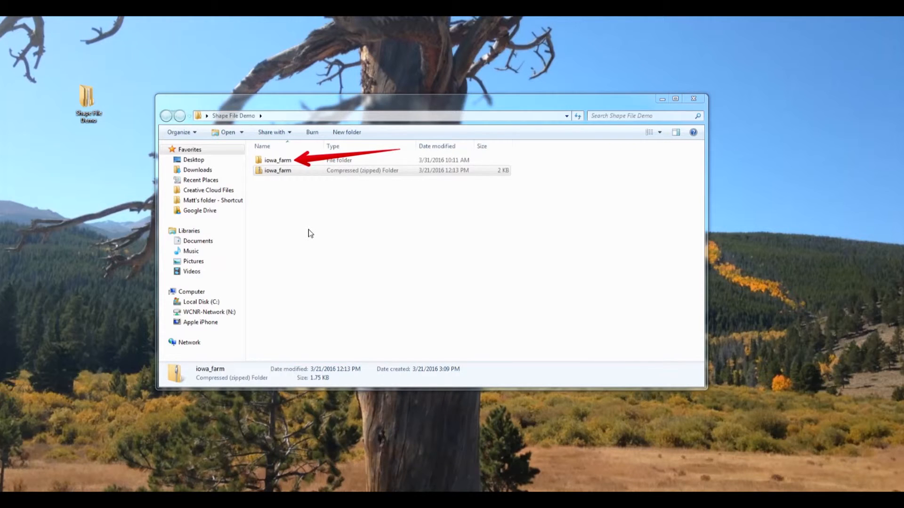
# - Open the extracted iowa_farm folder and choose Excel (desktop) from the installed programs for opening iowa_farm.CPG
pyautogui.doubleClick(281, 160)
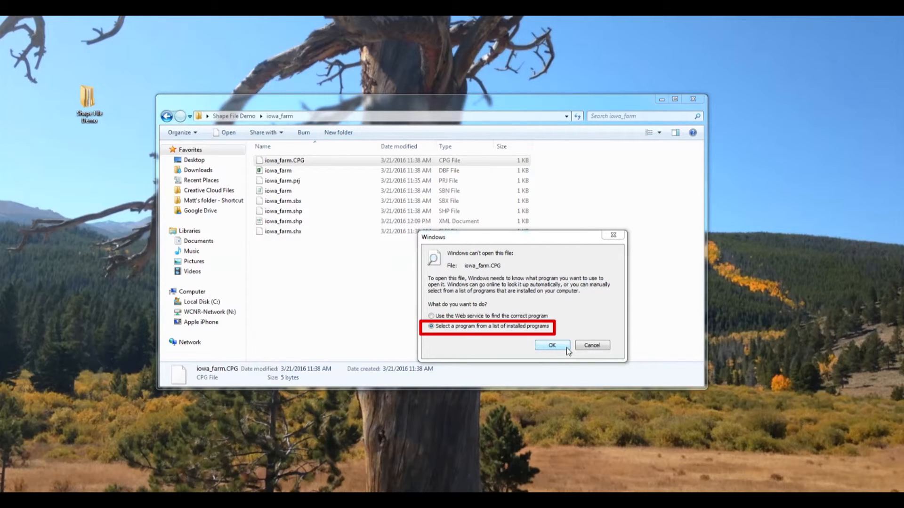
pyautogui.click(560, 347)
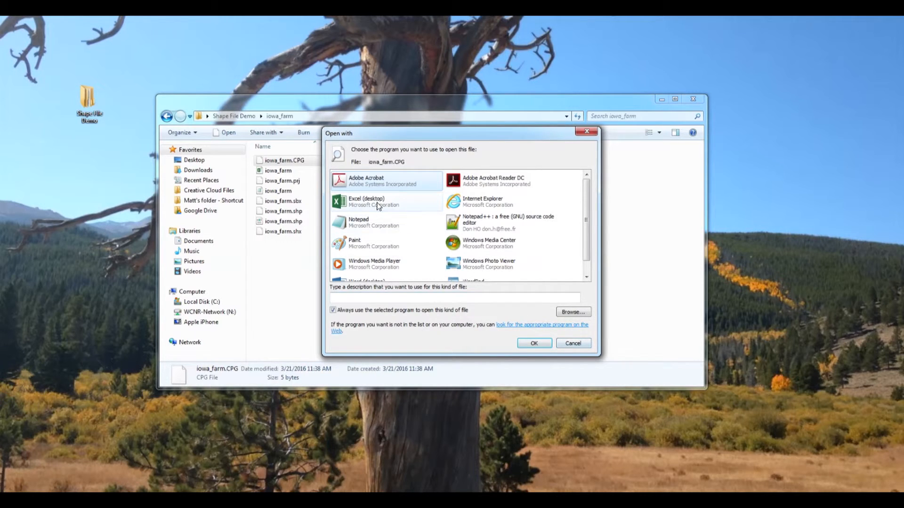
pyautogui.click(374, 203)
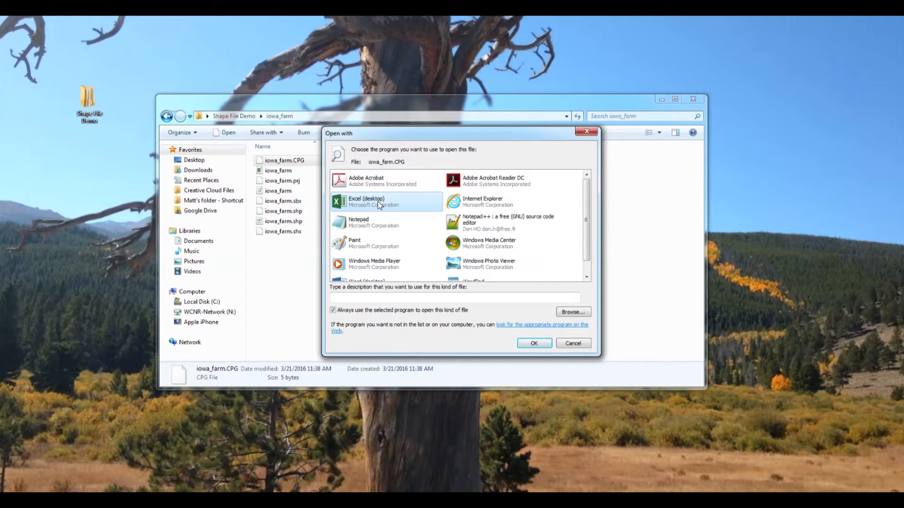
# - Browse for the program to open iowa_farm.CPG in C:\Program Files (x86)\Microsoft Office\Office15
pyautogui.click(579, 312)
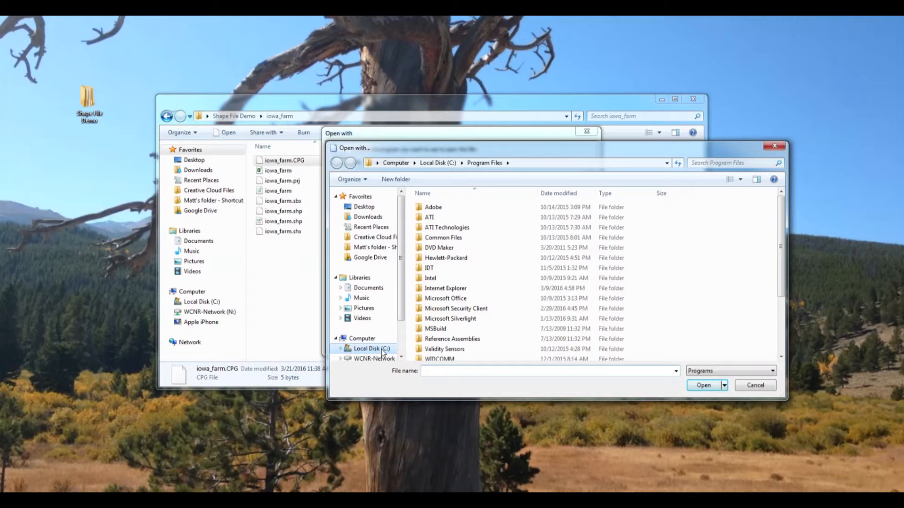
pyautogui.click(383, 350)
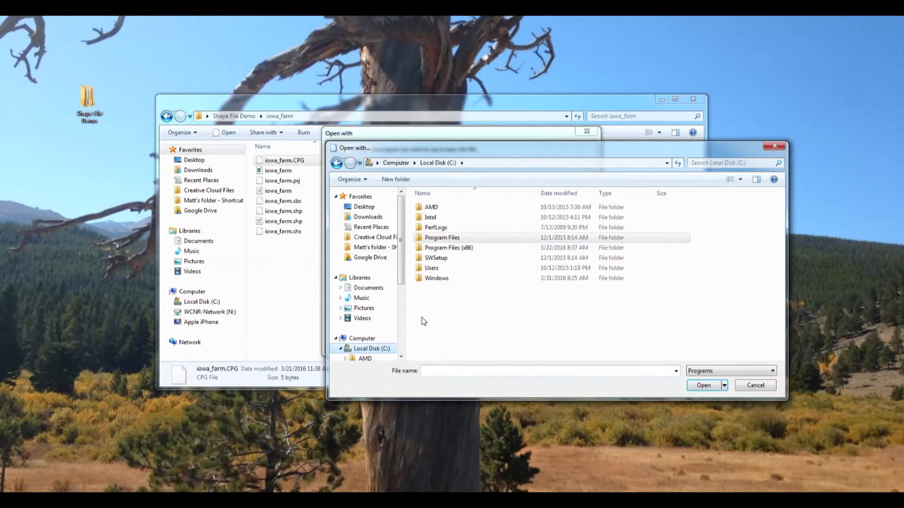
pyautogui.doubleClick(460, 251)
pyautogui.scroll(-2, 459, 297)
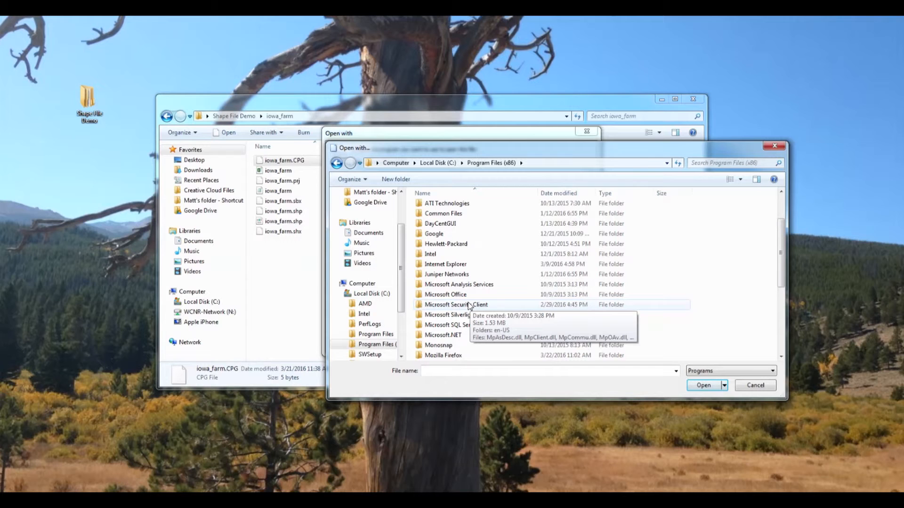
pyautogui.doubleClick(457, 295)
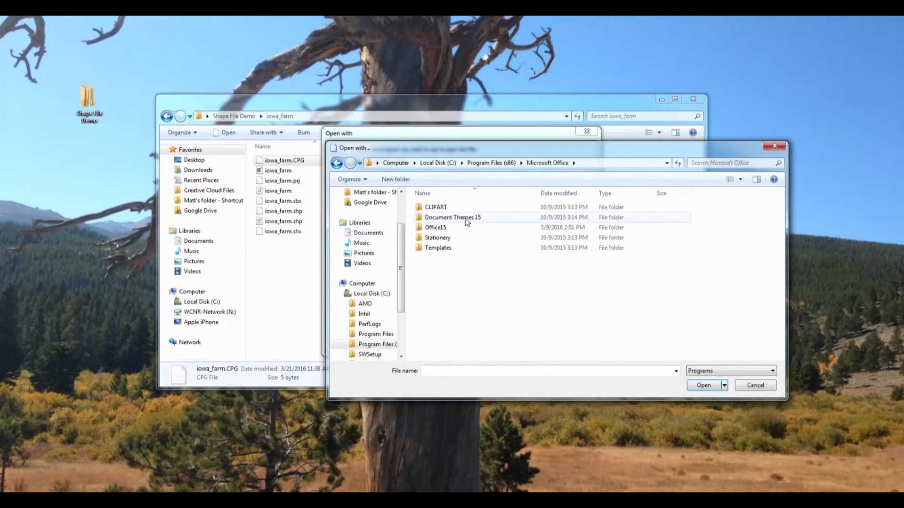
pyautogui.doubleClick(438, 228)
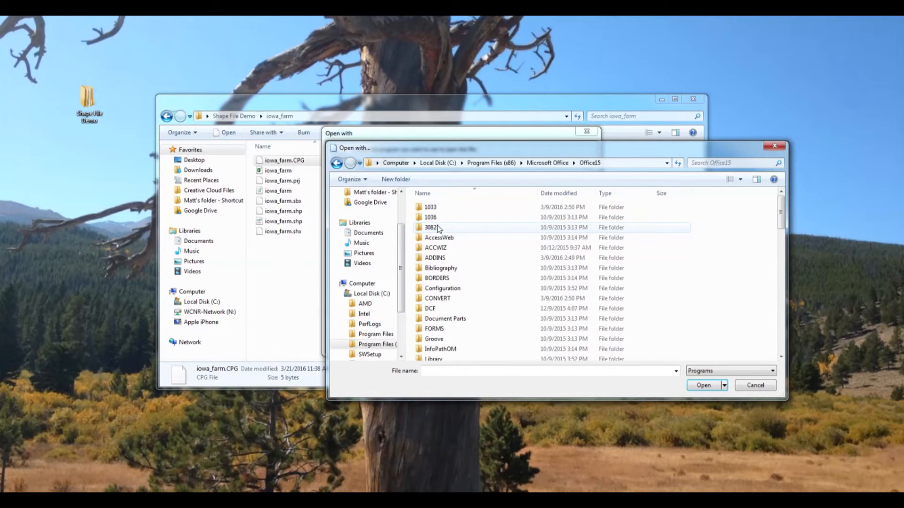
pyautogui.scroll(-2, 465, 281)
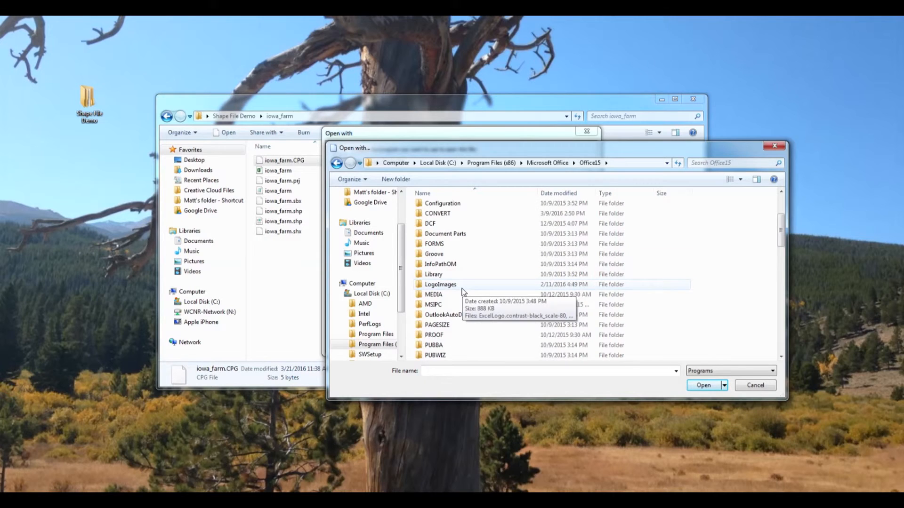
pyautogui.scroll(-4, 463, 289)
pyautogui.click(445, 335)
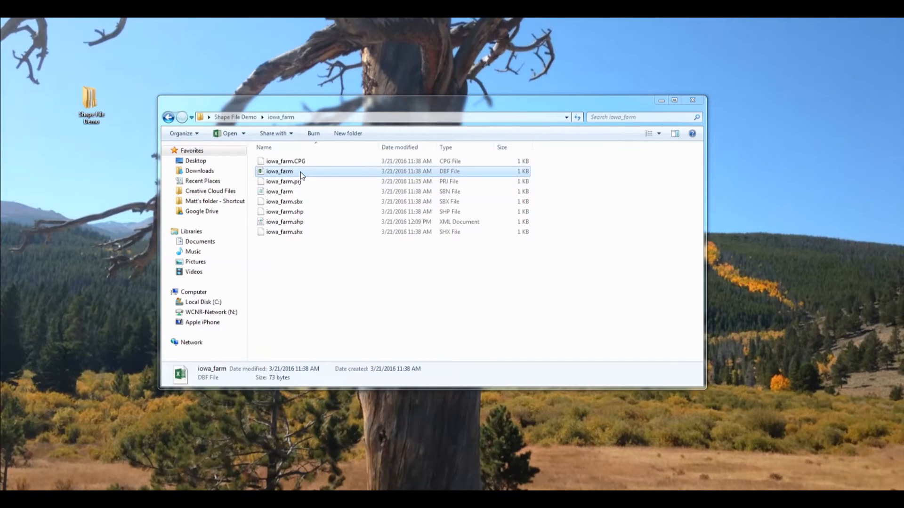
# - Open the iowa_farm DBF file in Excel to examine its parcel identification field
pyautogui.doubleClick(300, 172)
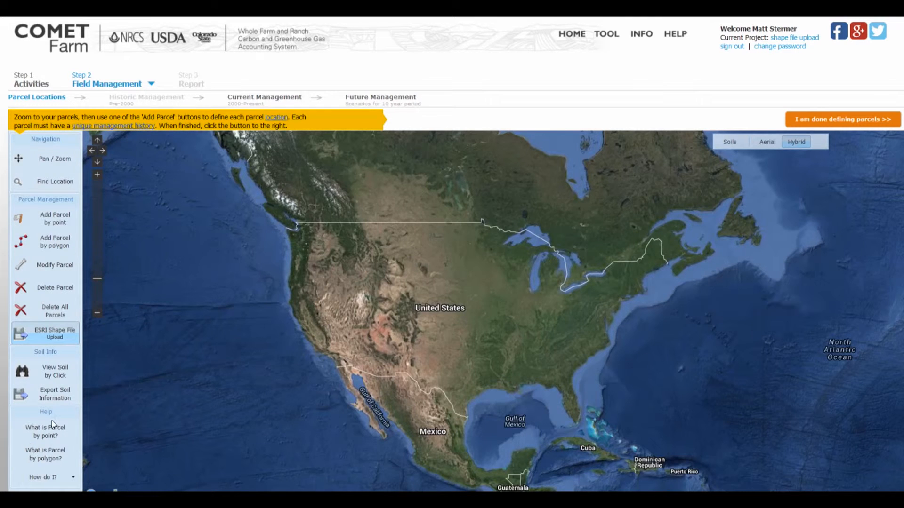
# - In COMET-Farm's ESRI shape file upload, select the zipped iowa_farm file from Shape File Demo and specify Id as the parcel identification field
pyautogui.click(52, 330)
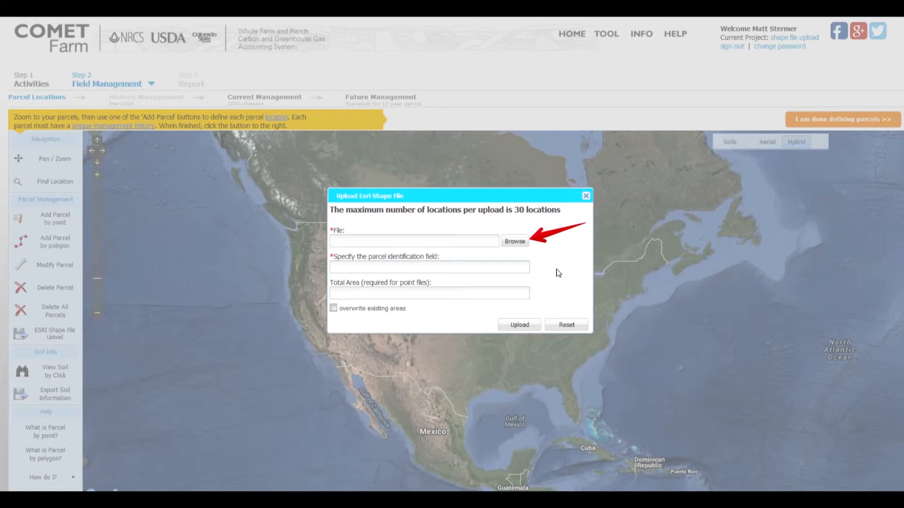
pyautogui.click(518, 241)
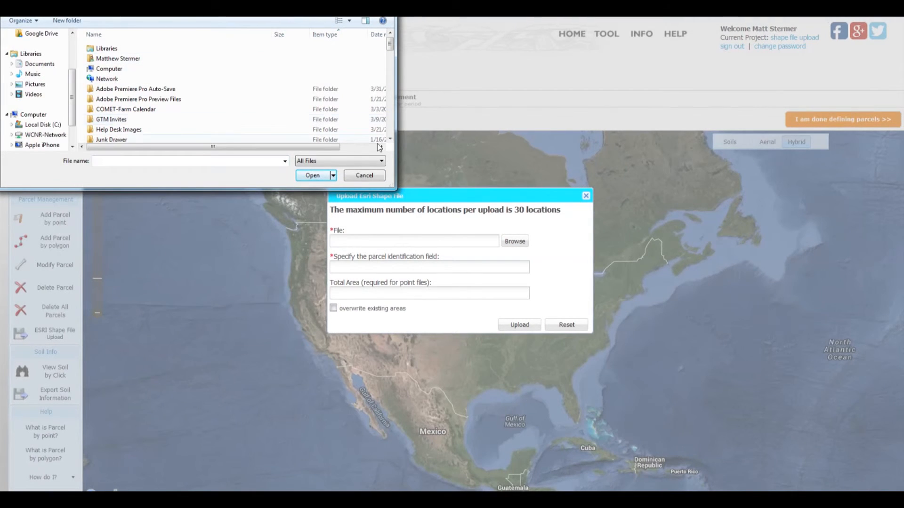
pyautogui.click(391, 139)
pyautogui.click(392, 139)
pyautogui.click(391, 139)
pyautogui.click(391, 139)
pyautogui.click(391, 139)
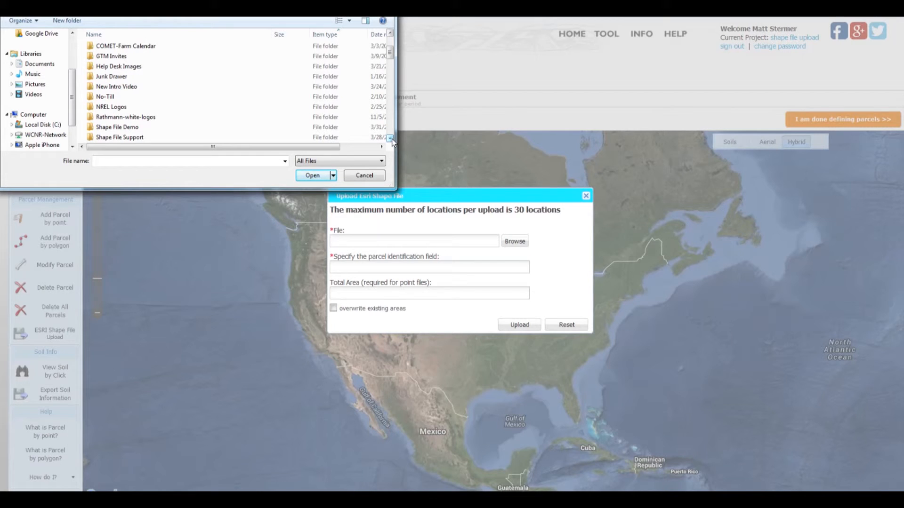
pyautogui.doubleClick(113, 128)
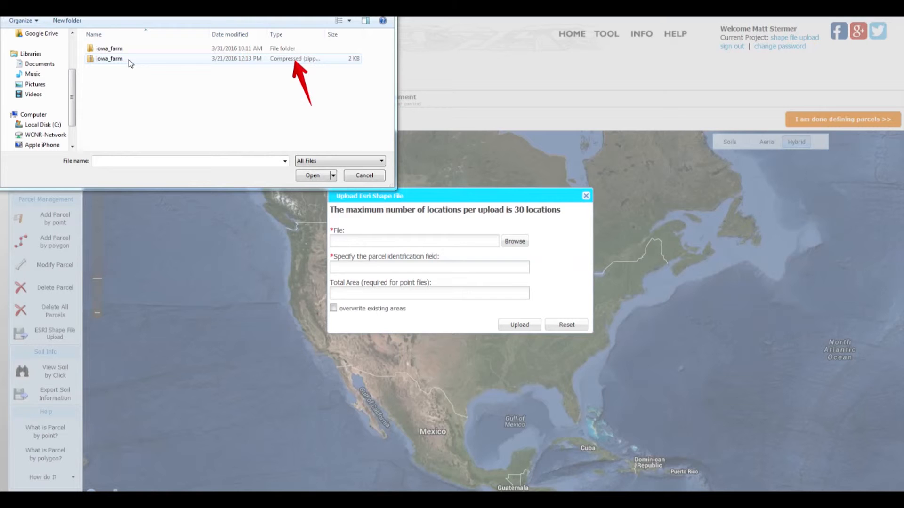
pyautogui.click(131, 64)
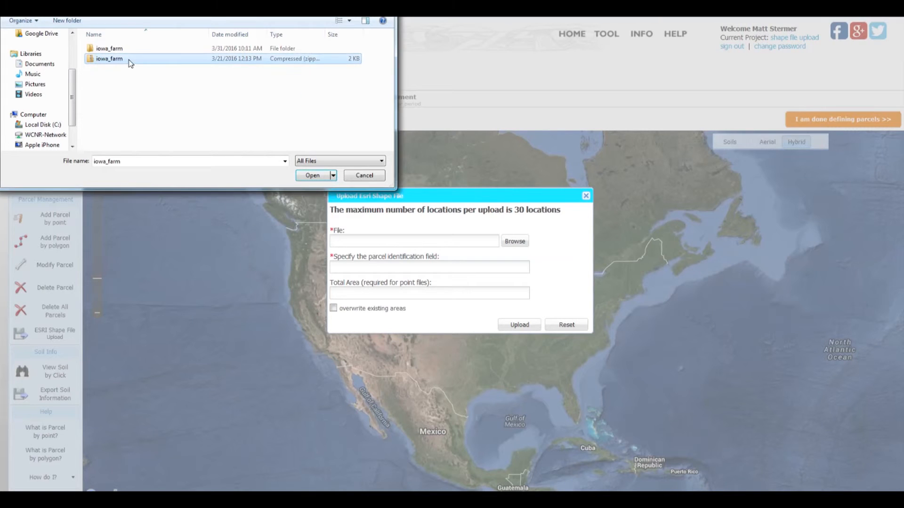
pyautogui.click(313, 175)
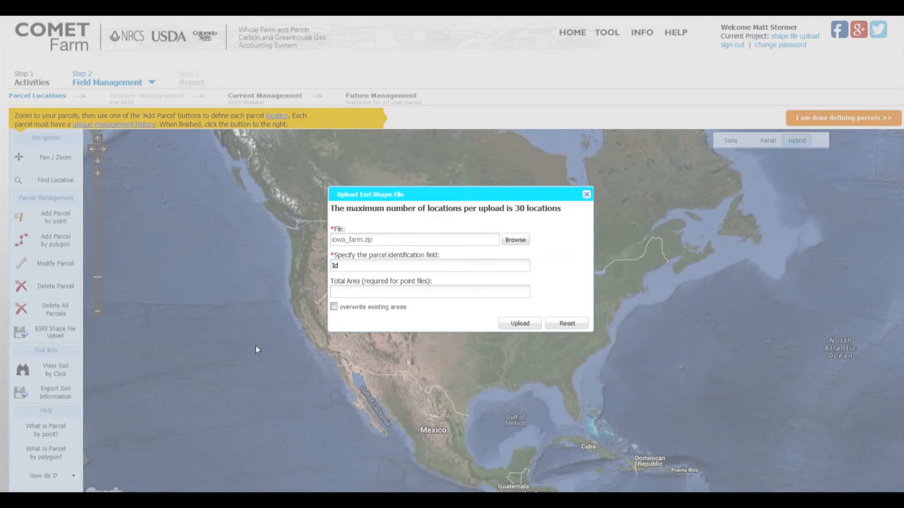
# - Enable overwriting of existing areas, upload the shape file, and dismiss the result message
pyautogui.click(334, 308)
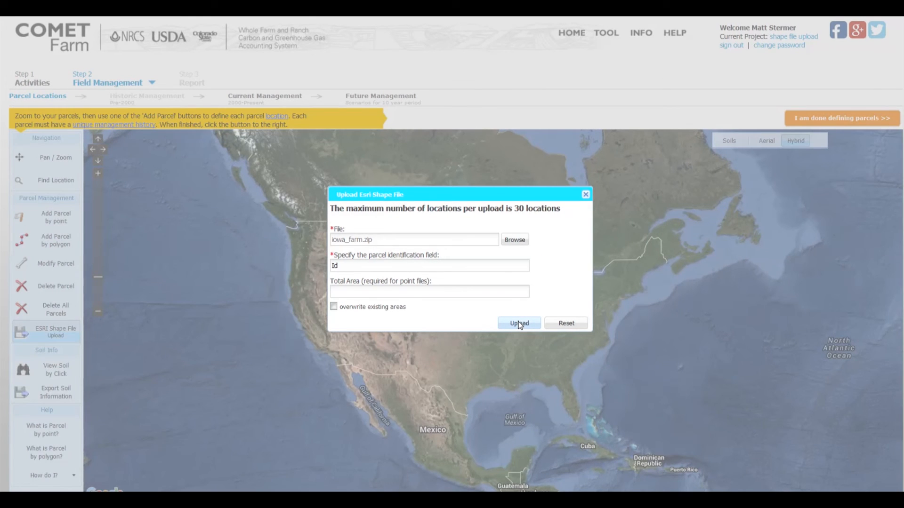
pyautogui.click(519, 324)
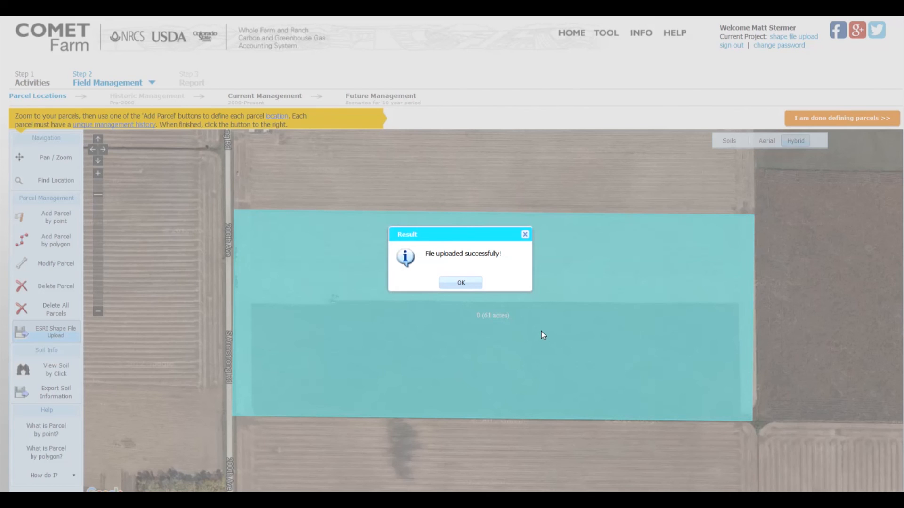
pyautogui.click(461, 282)
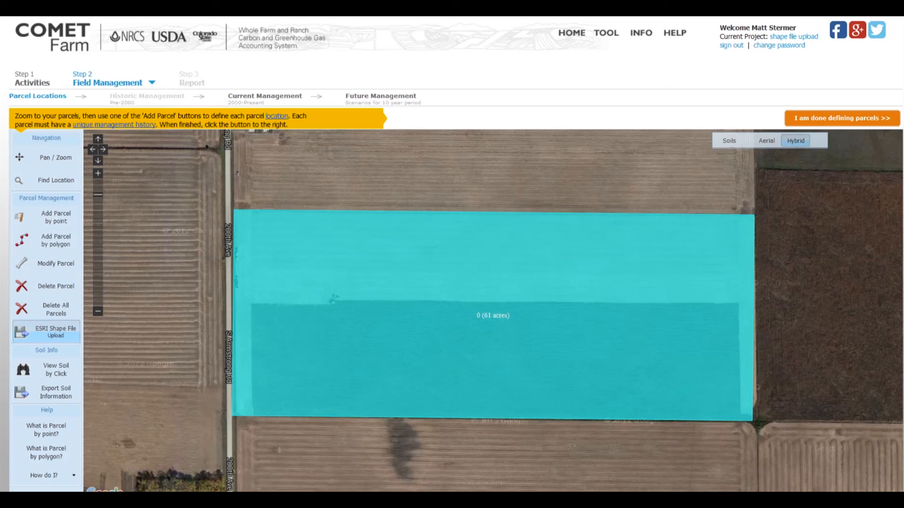
# - Open the help page and view its webinar calendar and contact section
pyautogui.click(678, 34)
pyautogui.scroll(-6, 452, 255)
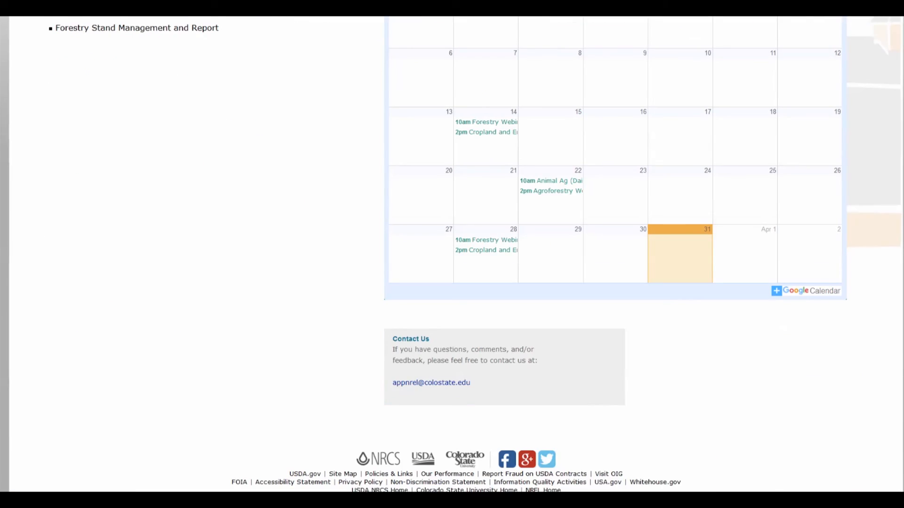